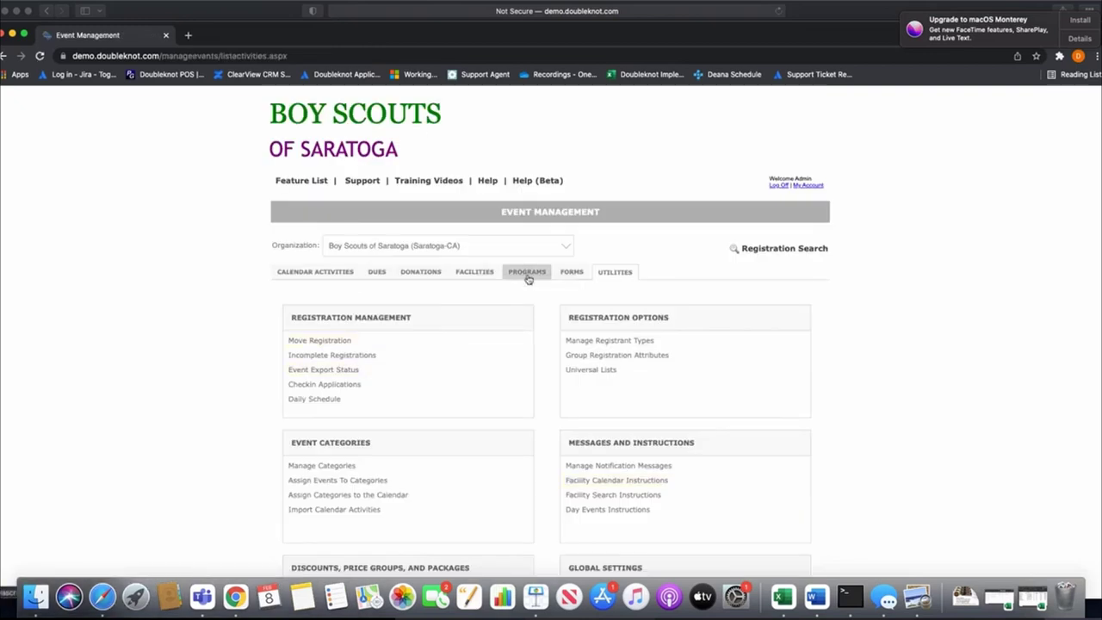
Step: Show the Event Management programs list, including Merit Badge Fair – Black Creek District
click(536, 273)
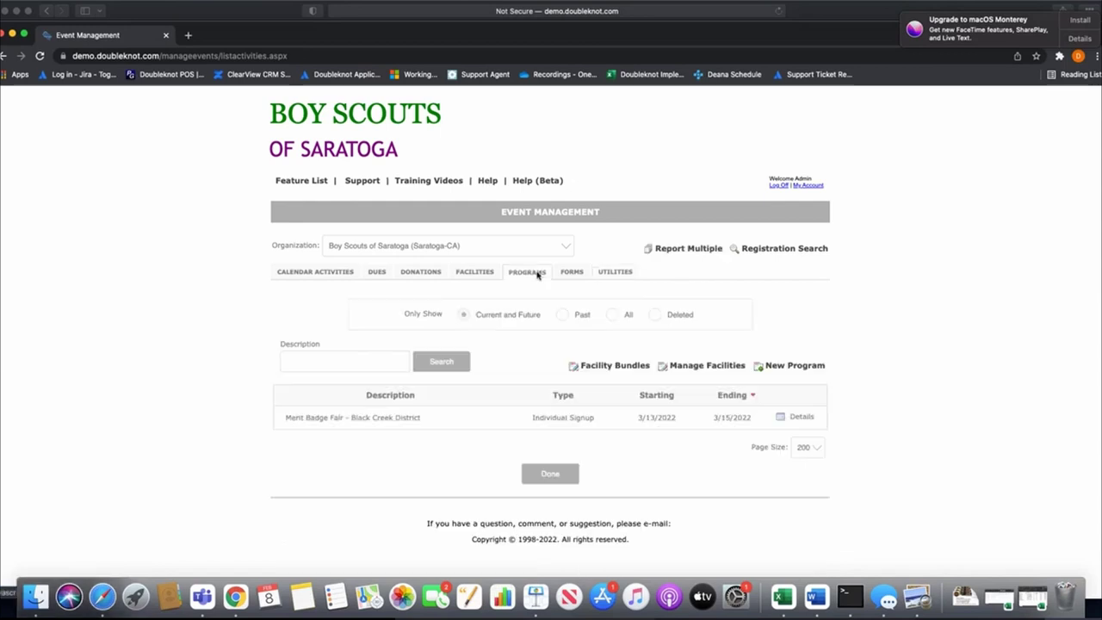
Step: Start a new program and show the Event Type options, defaulting to Group Signup
click(778, 366)
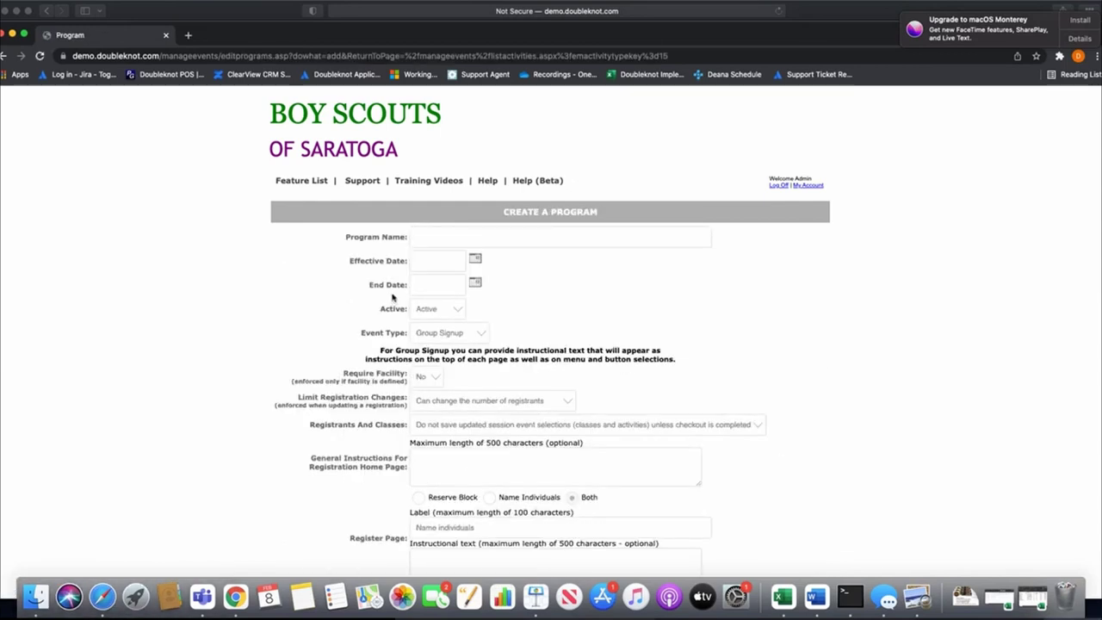
scroll(572, 319, down, 1)
scroll(572, 319, down, 2)
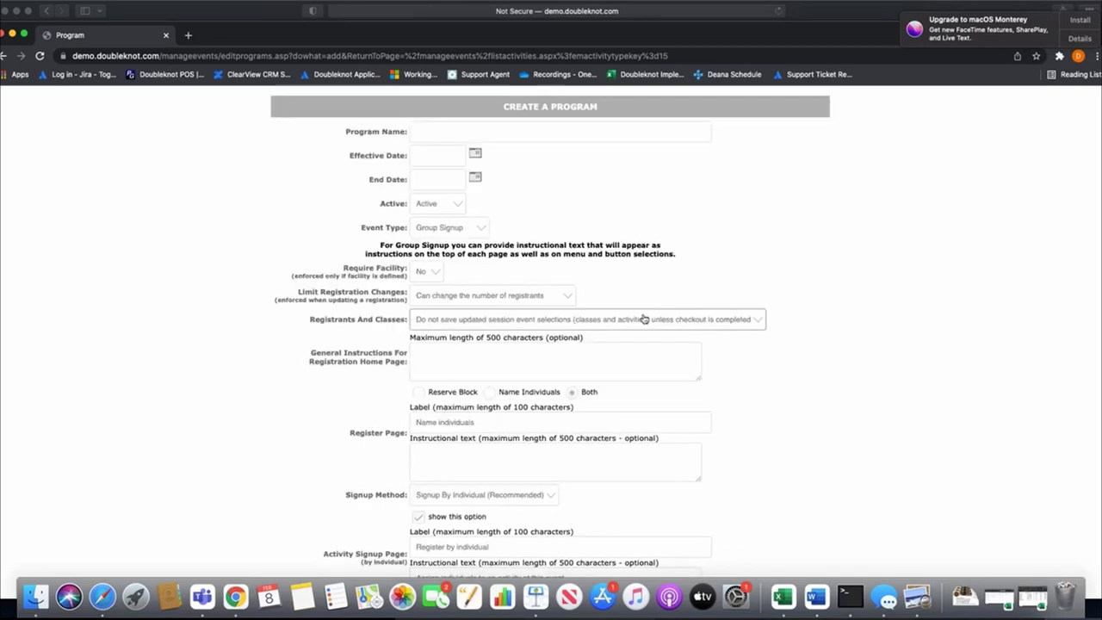
scroll(586, 324, up, 3)
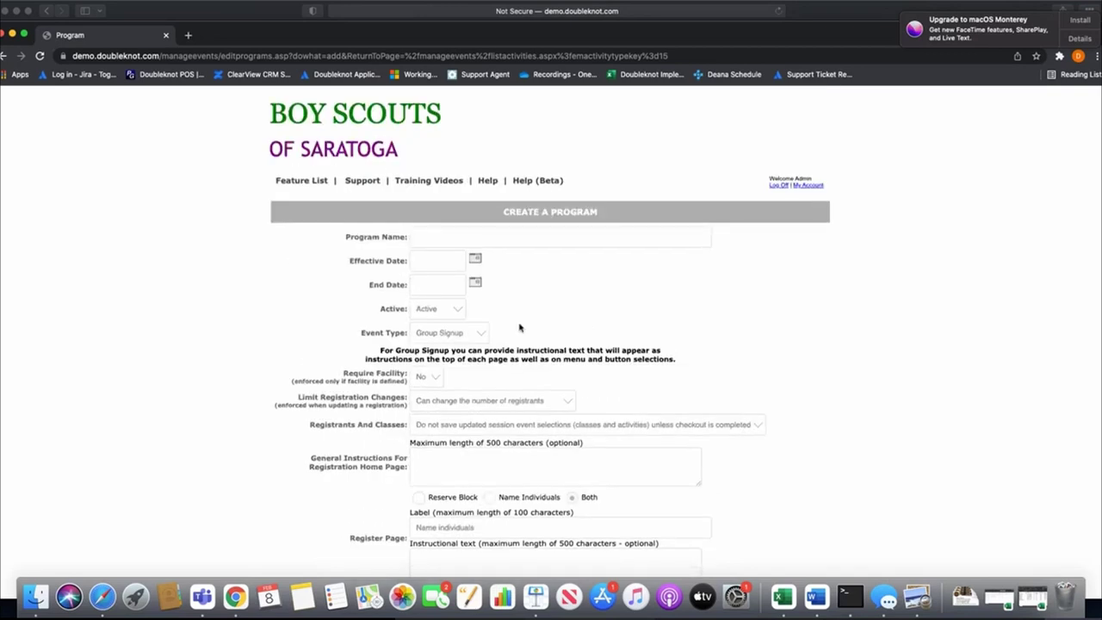
drag(363, 336, 404, 335)
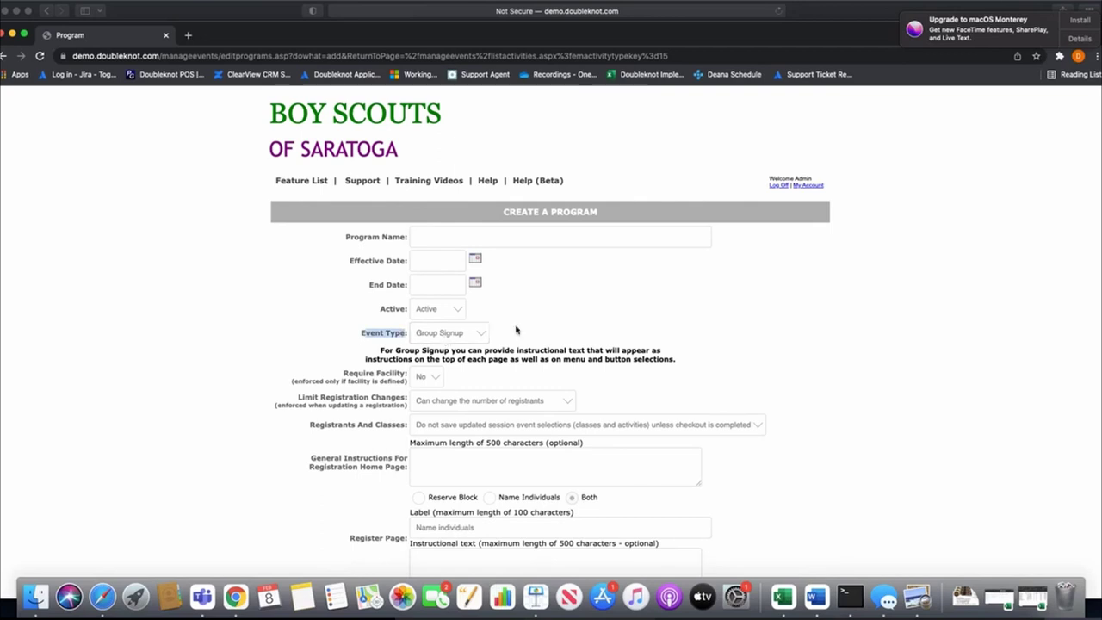
click(476, 335)
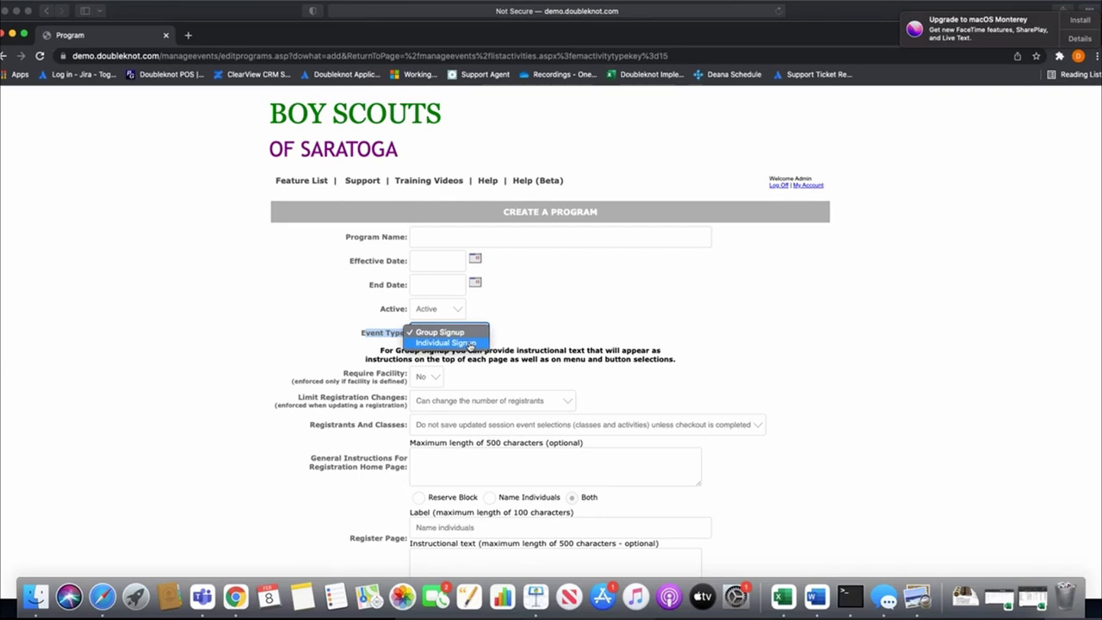
click(478, 324)
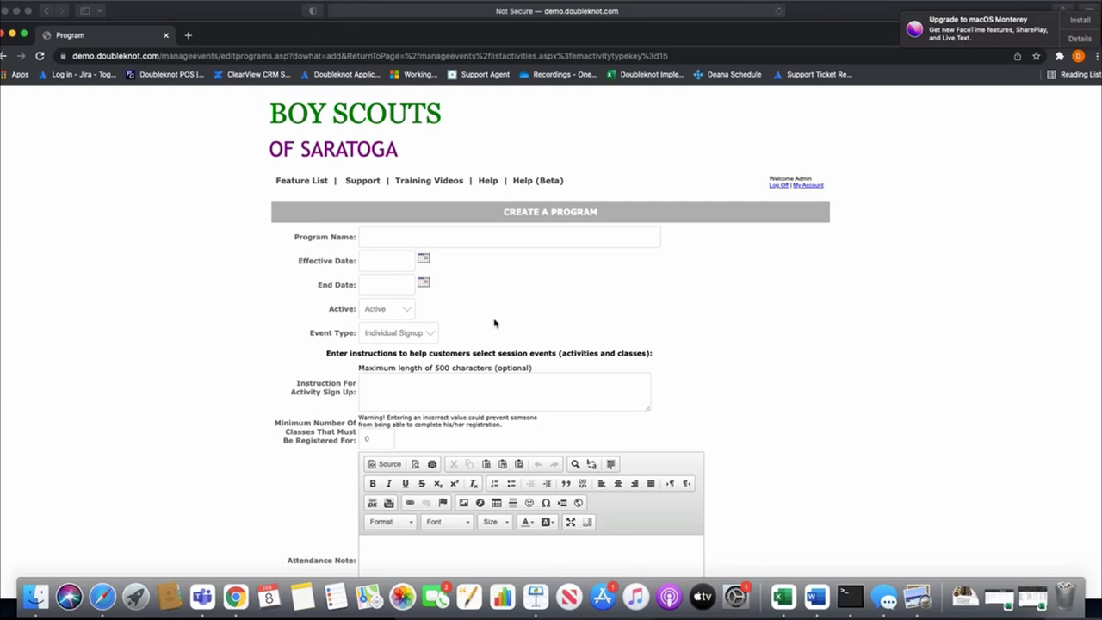
click(429, 332)
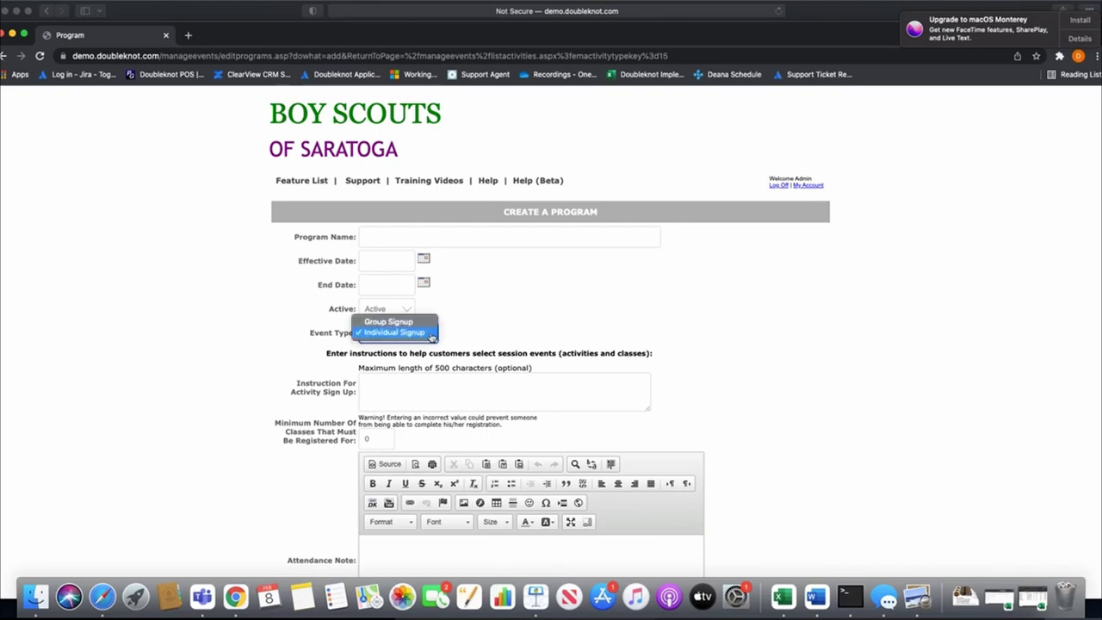
click(392, 321)
click(485, 374)
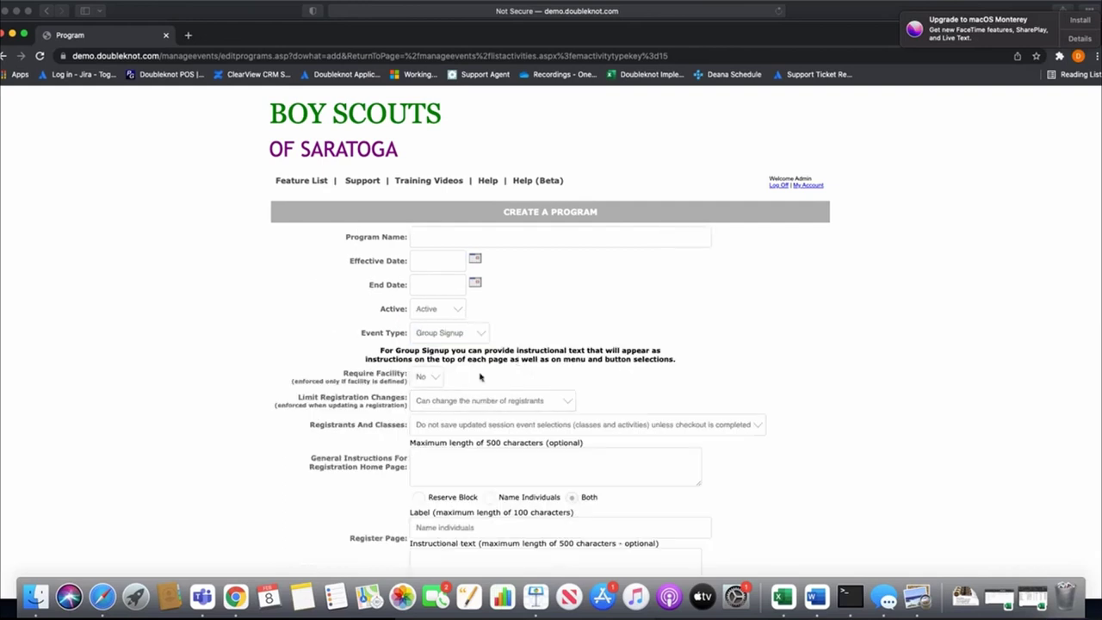
scroll(428, 269, down, 3)
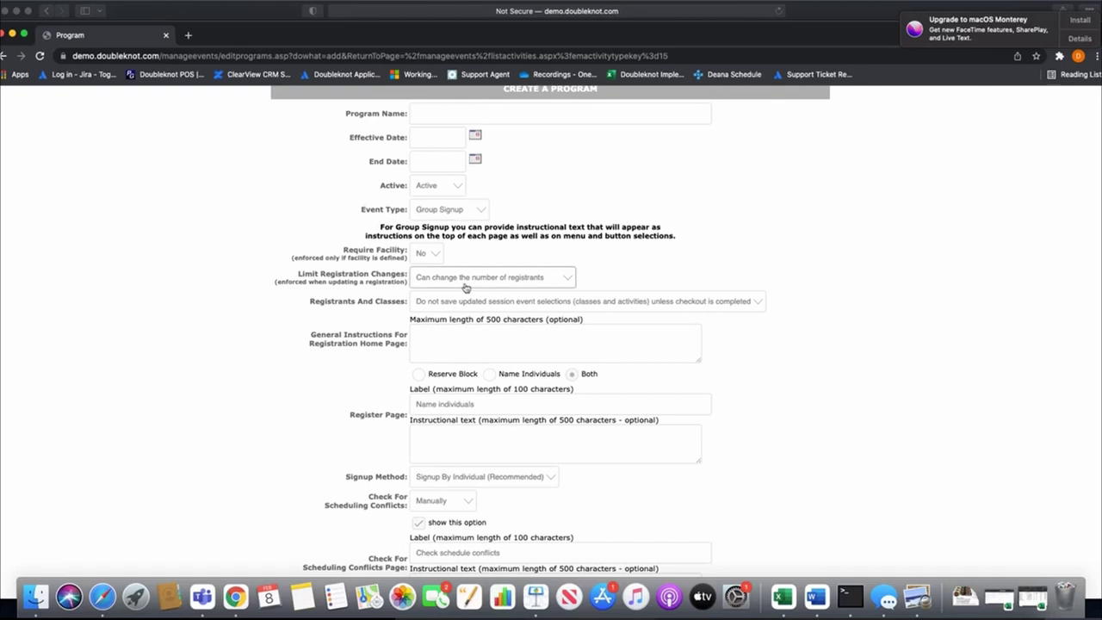
scroll(491, 288, down, 7)
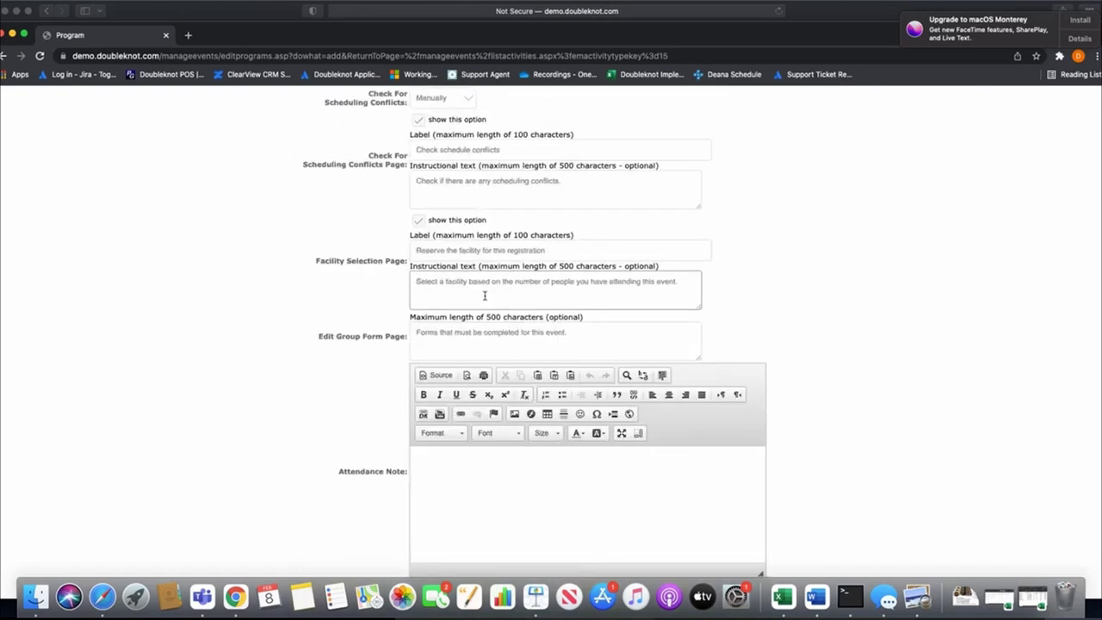
scroll(479, 296, up, 7)
scroll(482, 299, up, 4)
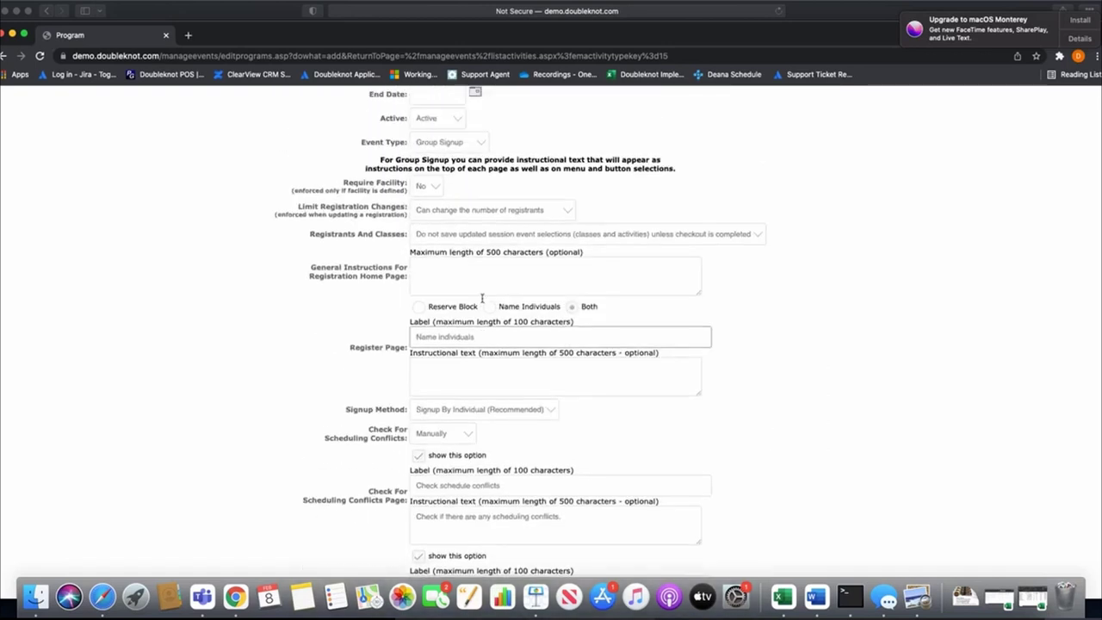
scroll(488, 280, up, 1)
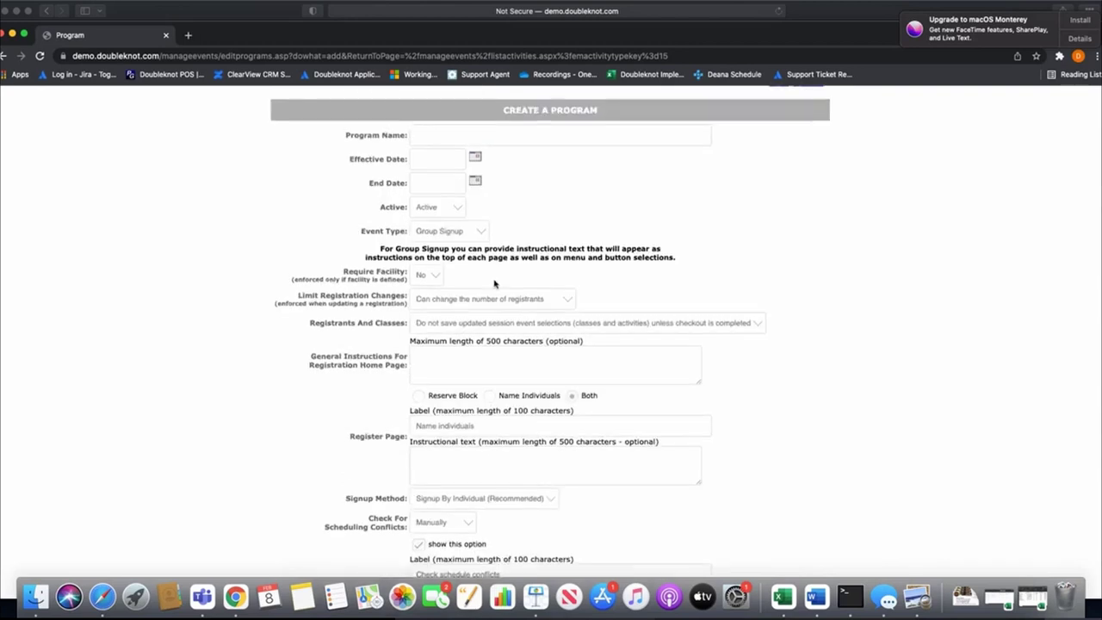
scroll(495, 284, down, 1)
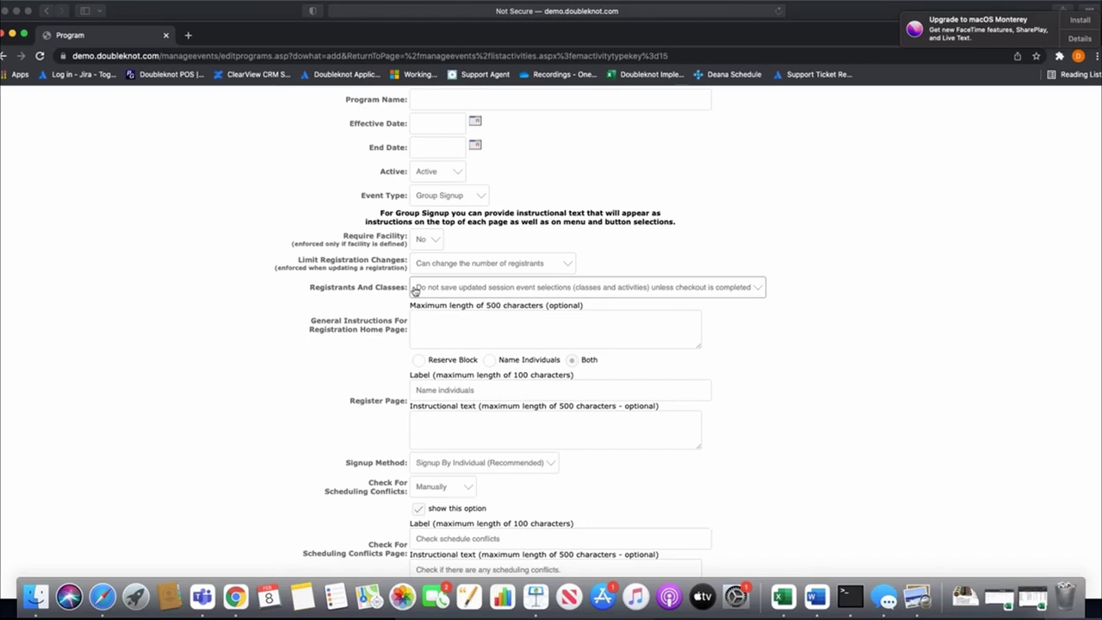
scroll(431, 293, down, 2)
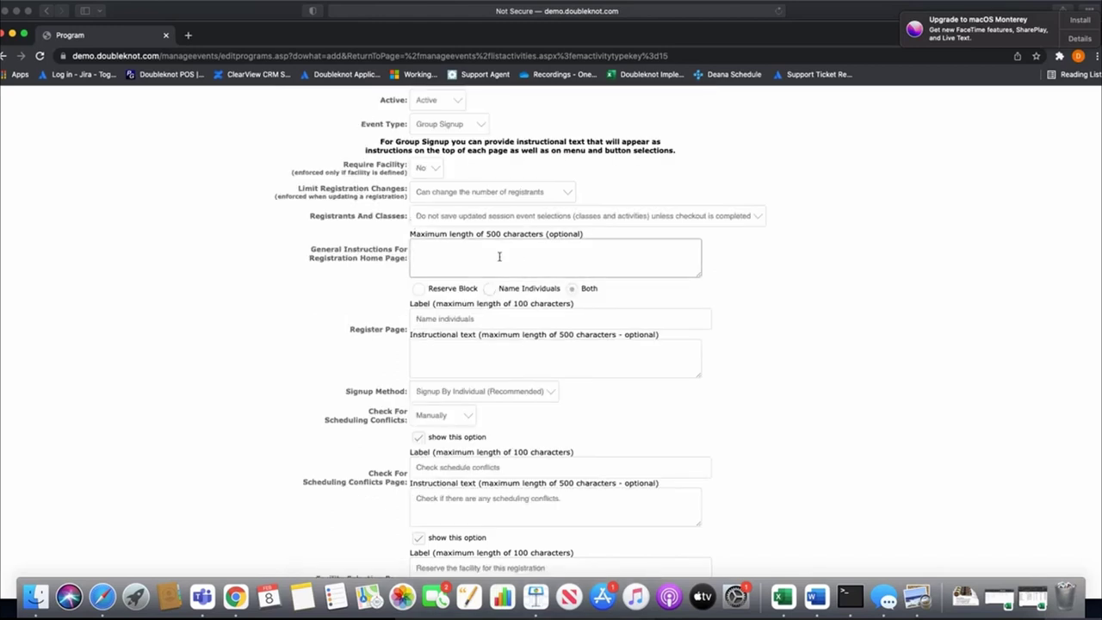
scroll(499, 257, up, 1)
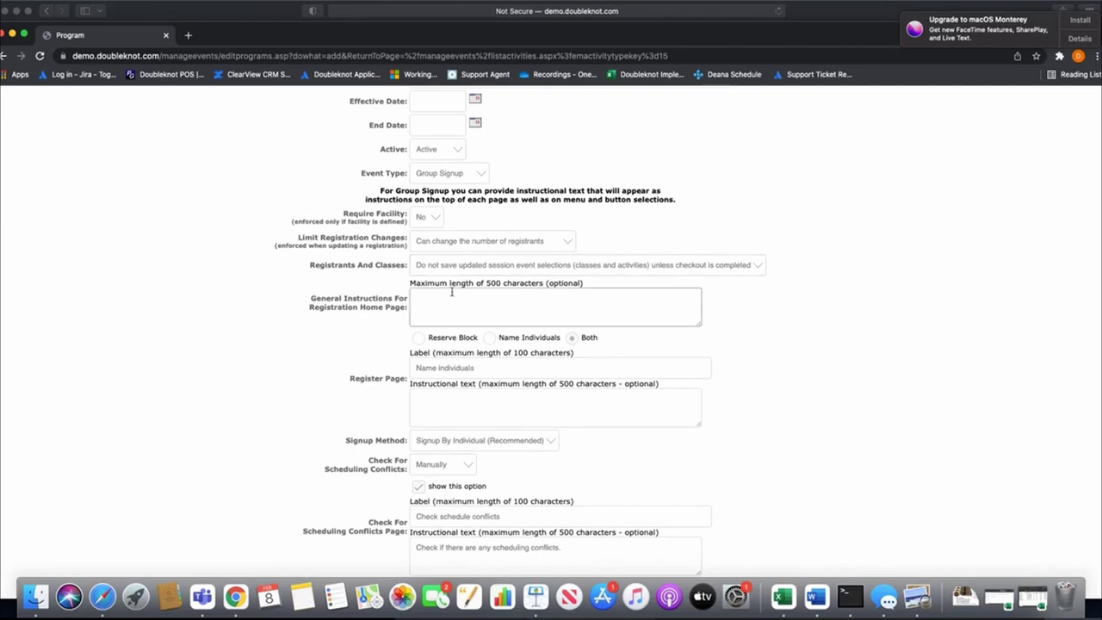
drag(310, 265, 406, 266)
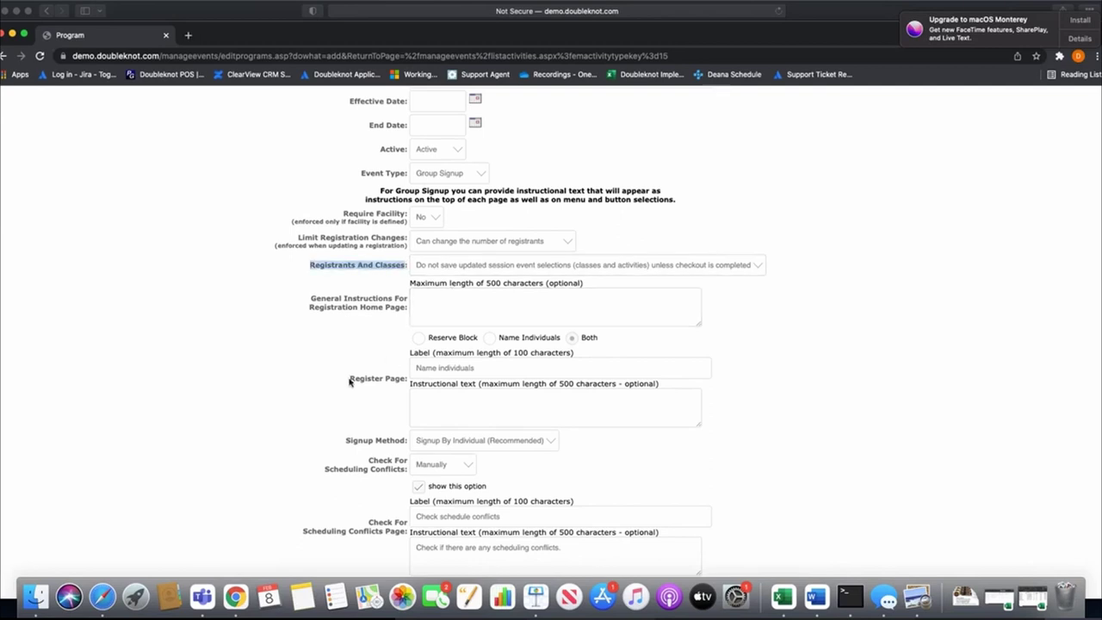
drag(349, 381, 409, 380)
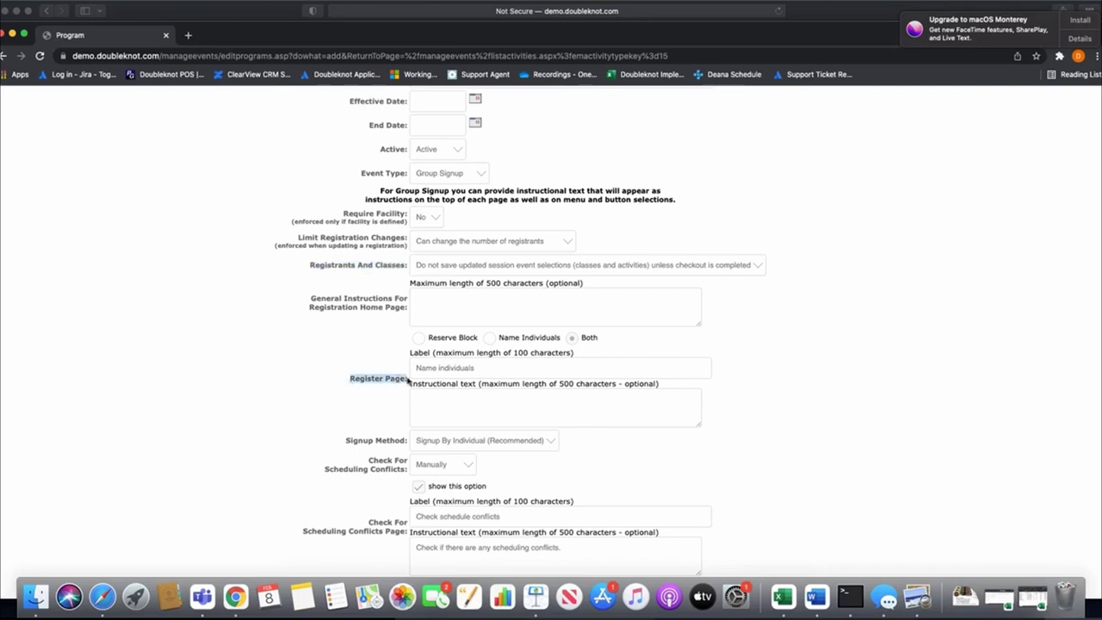
scroll(345, 369, down, 3)
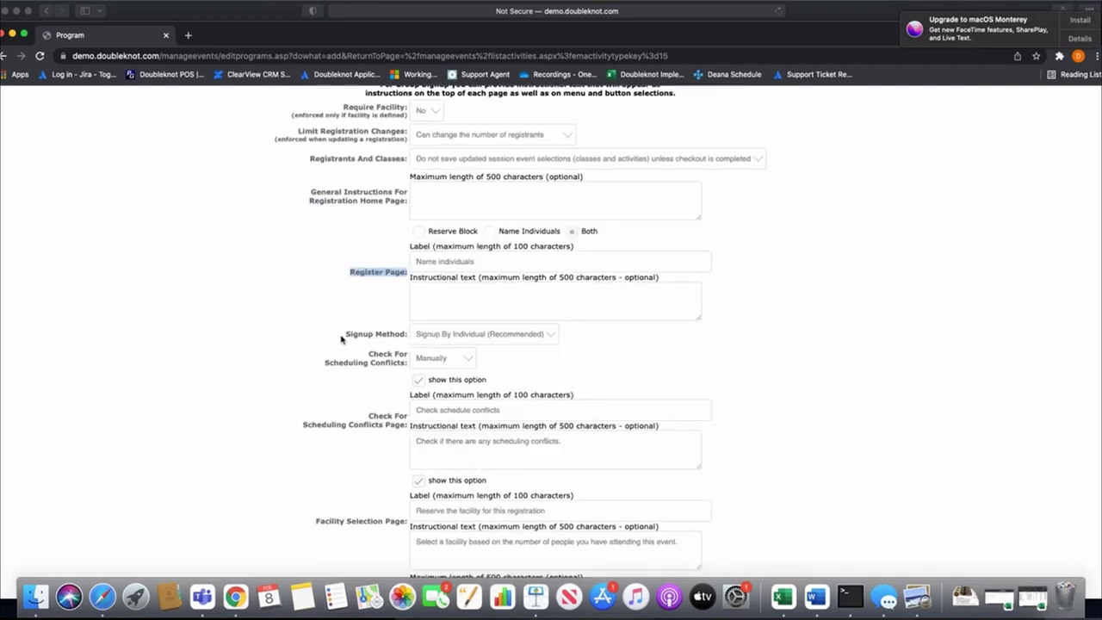
scroll(316, 342, up, 2)
click(293, 338)
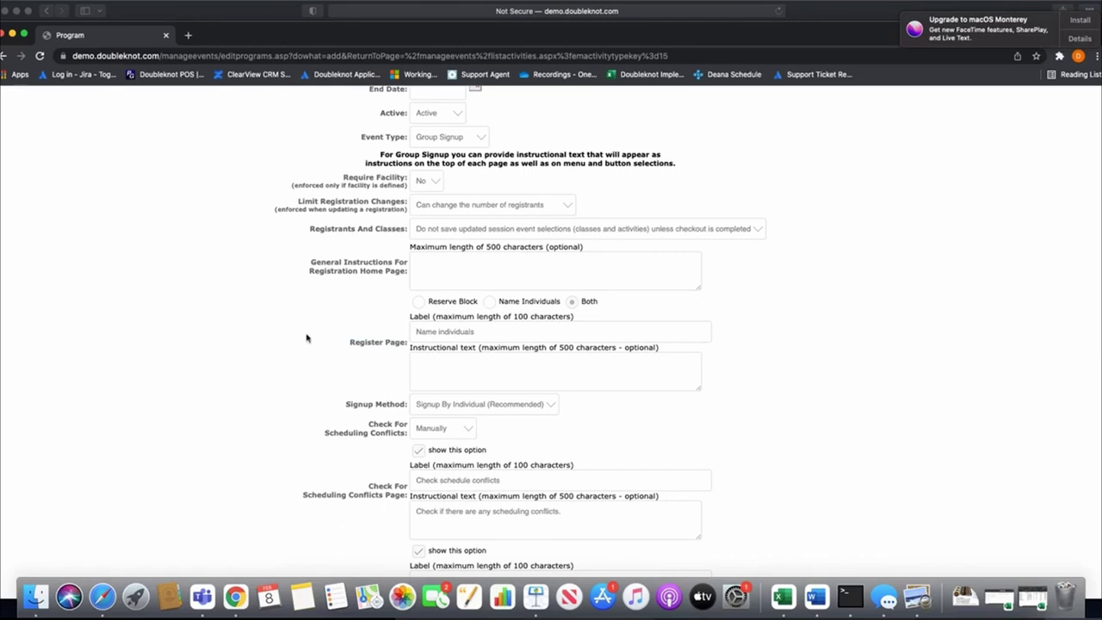
scroll(307, 338, up, 1)
scroll(305, 338, up, 1)
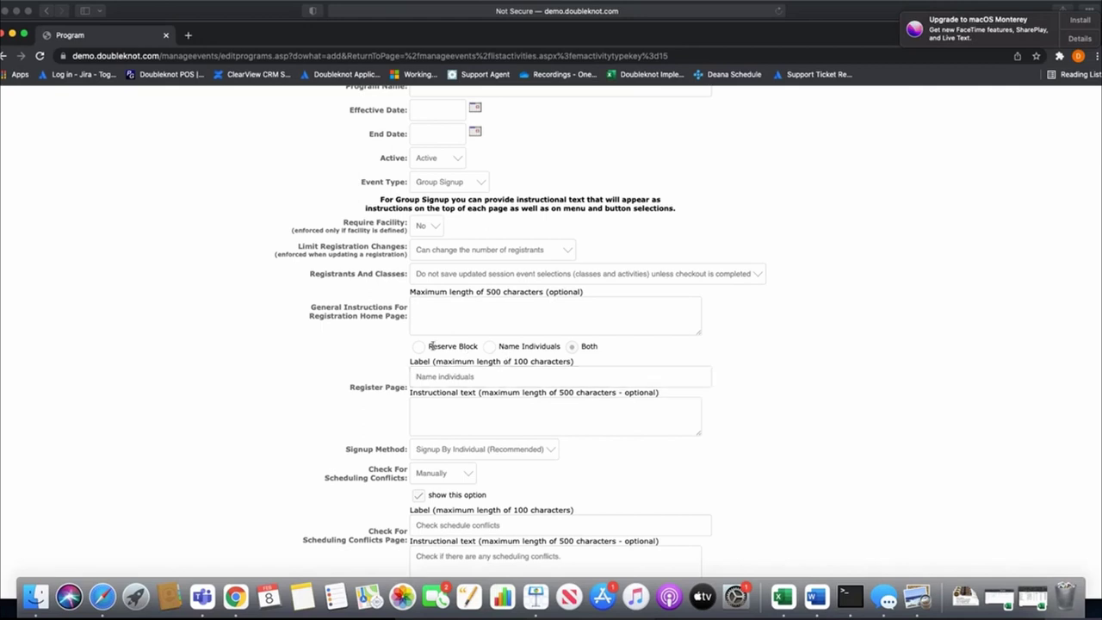
drag(428, 348, 477, 348)
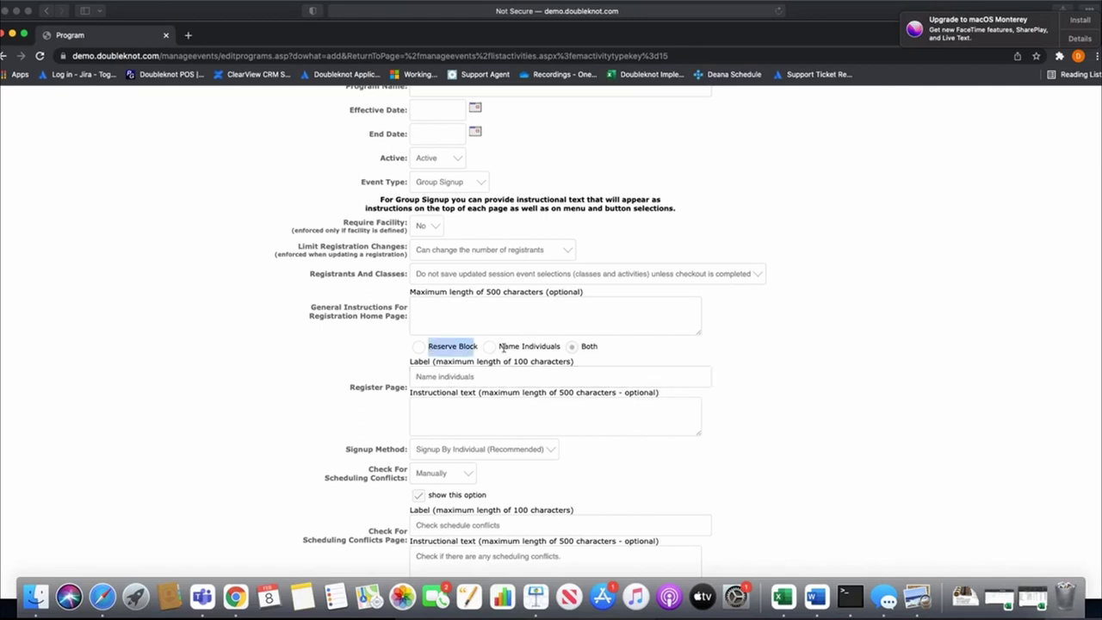
click(551, 347)
drag(562, 347, 500, 346)
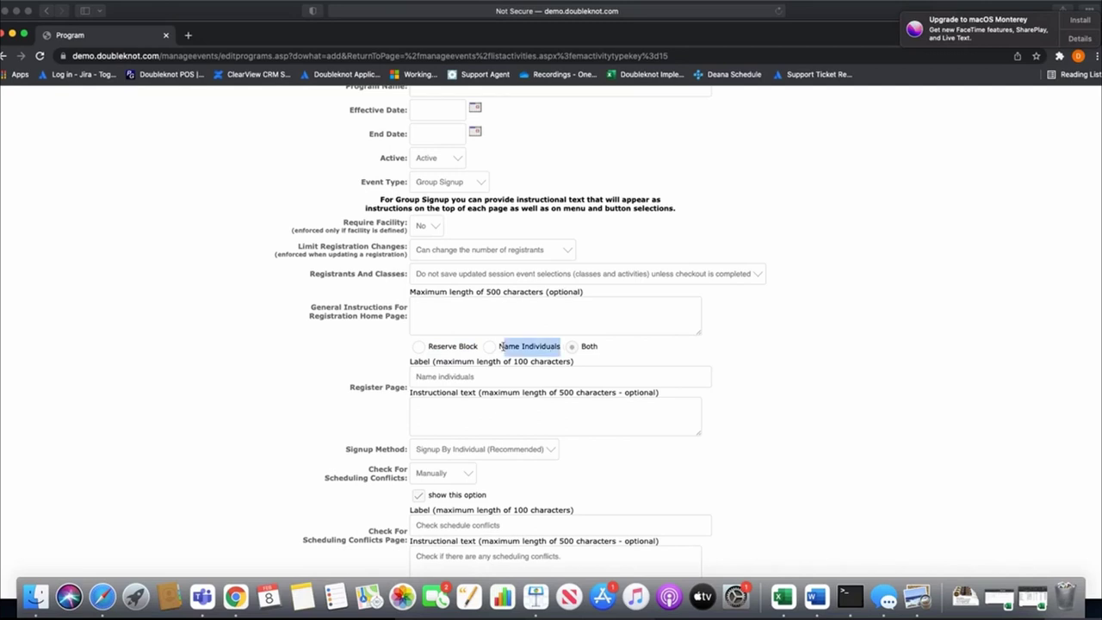
click(385, 357)
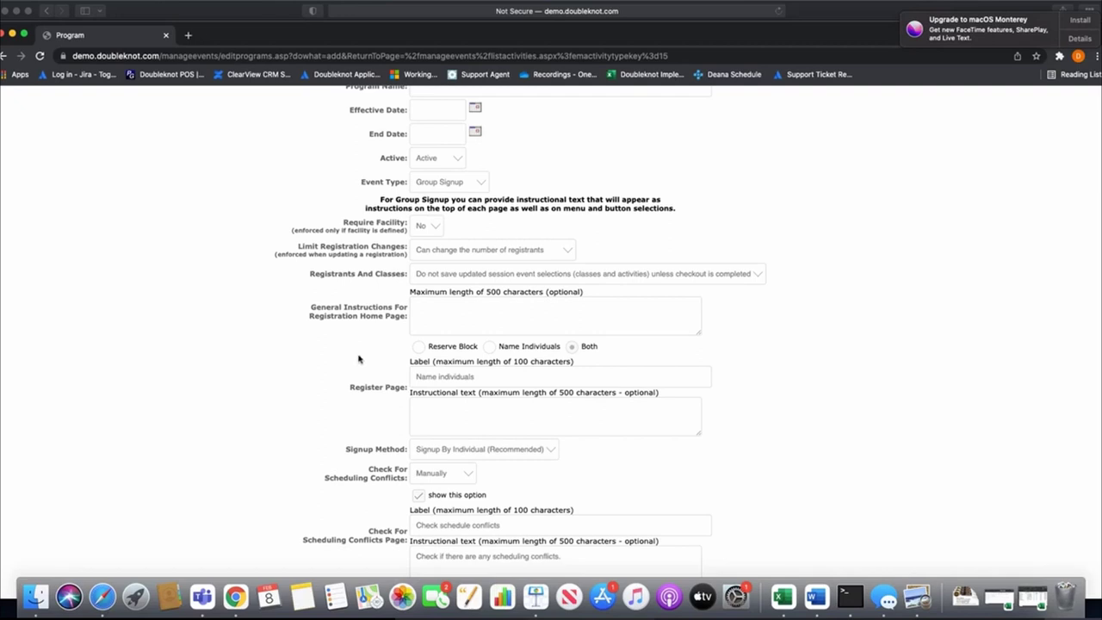
scroll(361, 360, down, 1)
scroll(361, 342, up, 1)
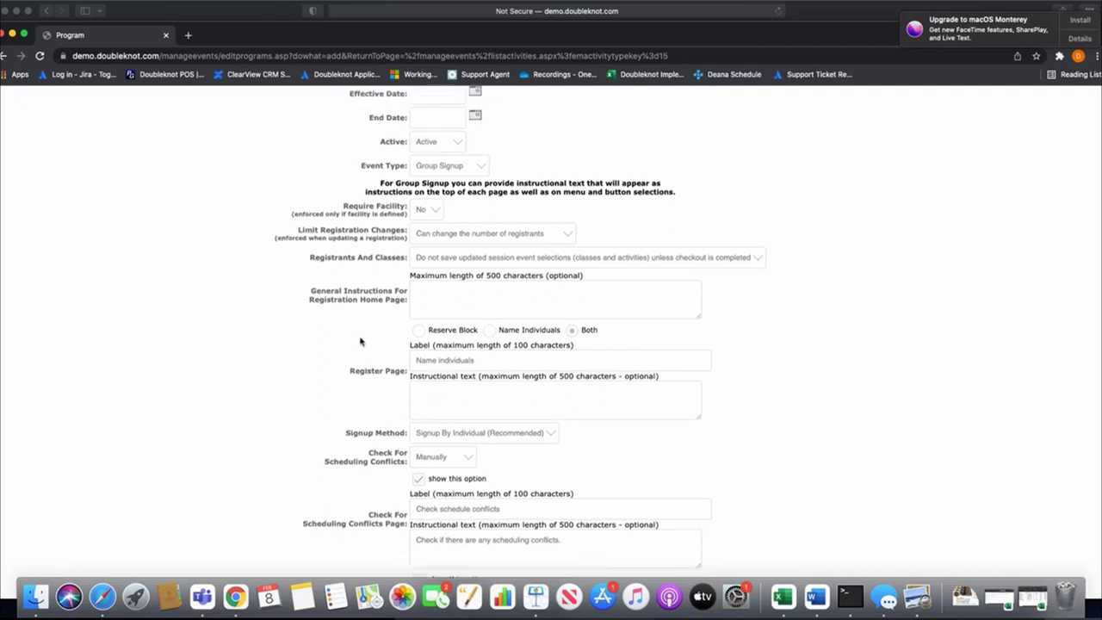
scroll(428, 172, up, 3)
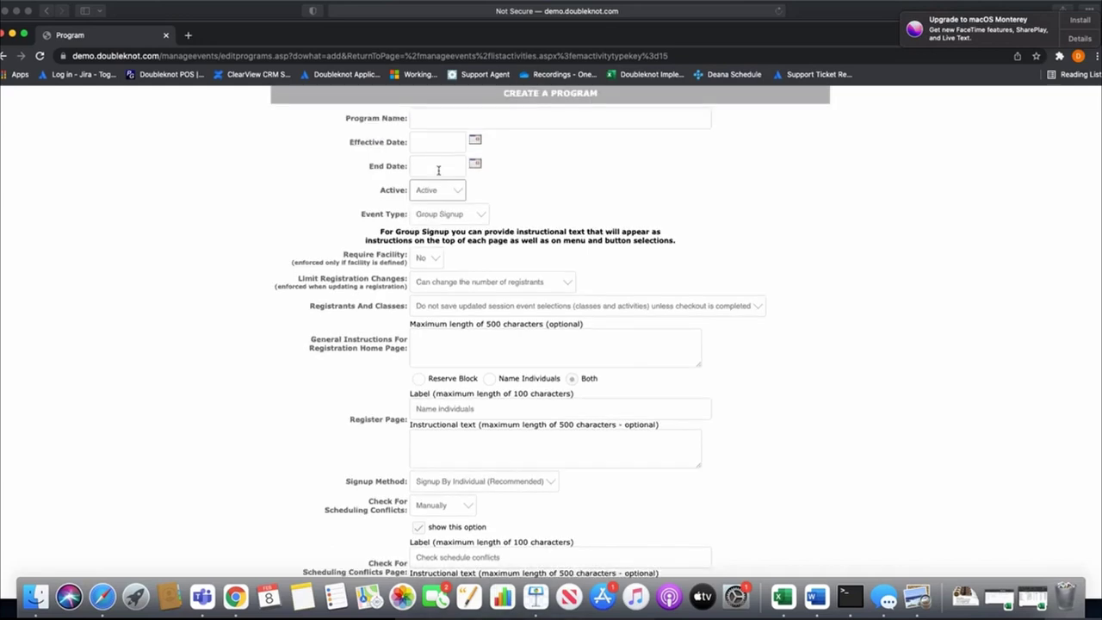
Step: Enter 'BSA Summer Camp 2022' as the Program Name, correcting typos along the way
click(451, 130)
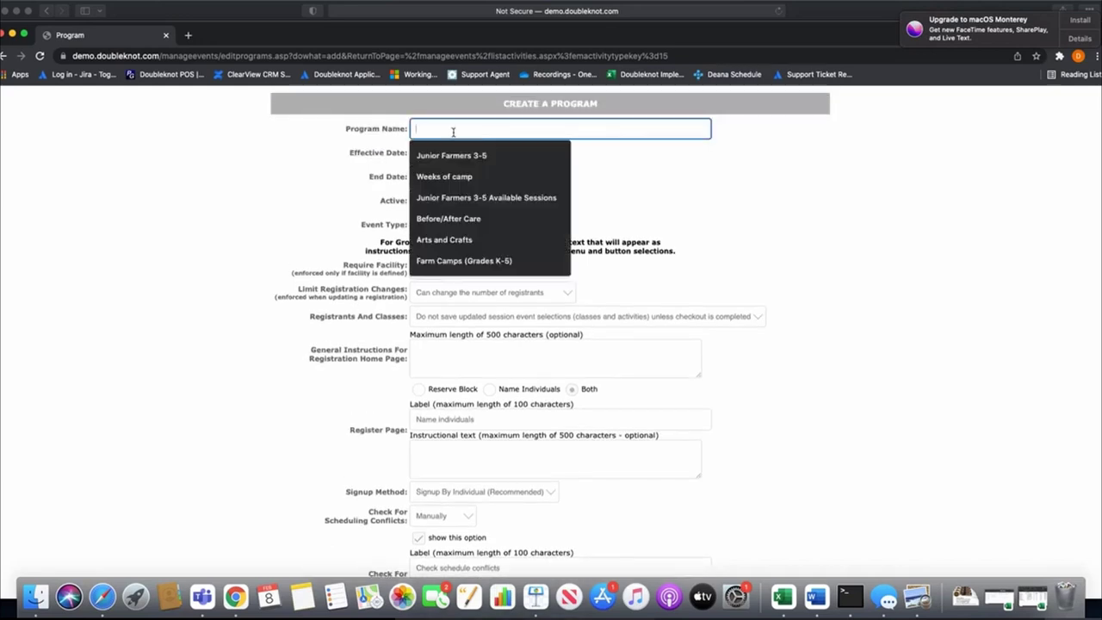
text(Summer)
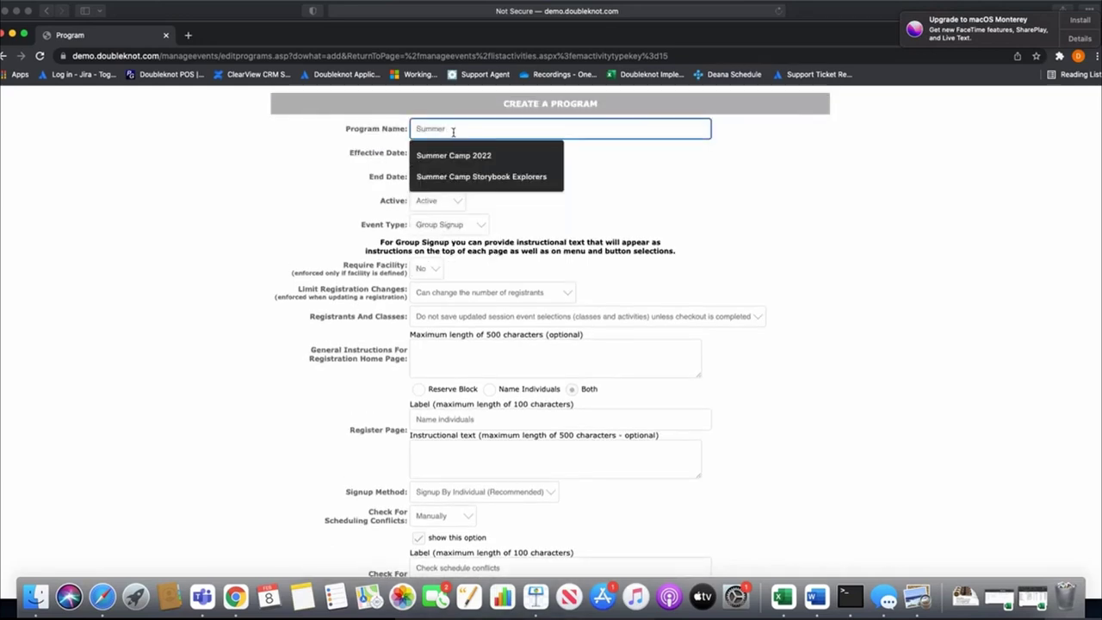
click(417, 129)
text(BSA CAmp)
key(BackSpace)
key(BackSpace)
key(BackSpace)
key(BackSpace)
click(486, 131)
text(CAmp)
key(BackSpace)
key(BackSpace)
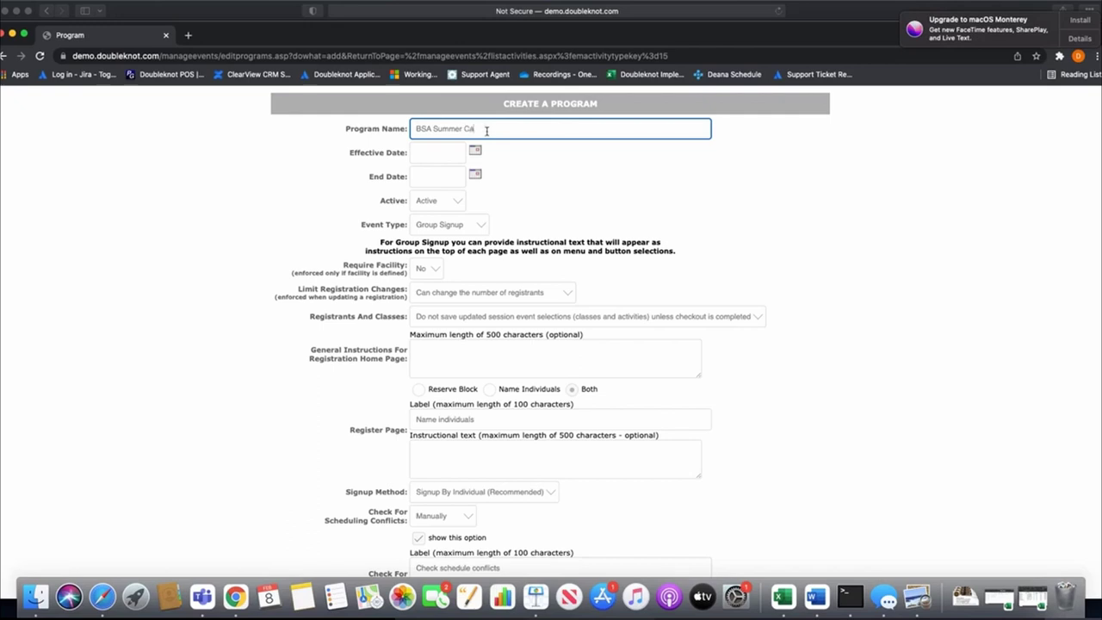
text(mp 2022)
key(BackSpace)
key(BackSpace)
key(BackSpace)
key(BackSpace)
key(BackSpace)
text(2022)
scroll(494, 135, down, 1)
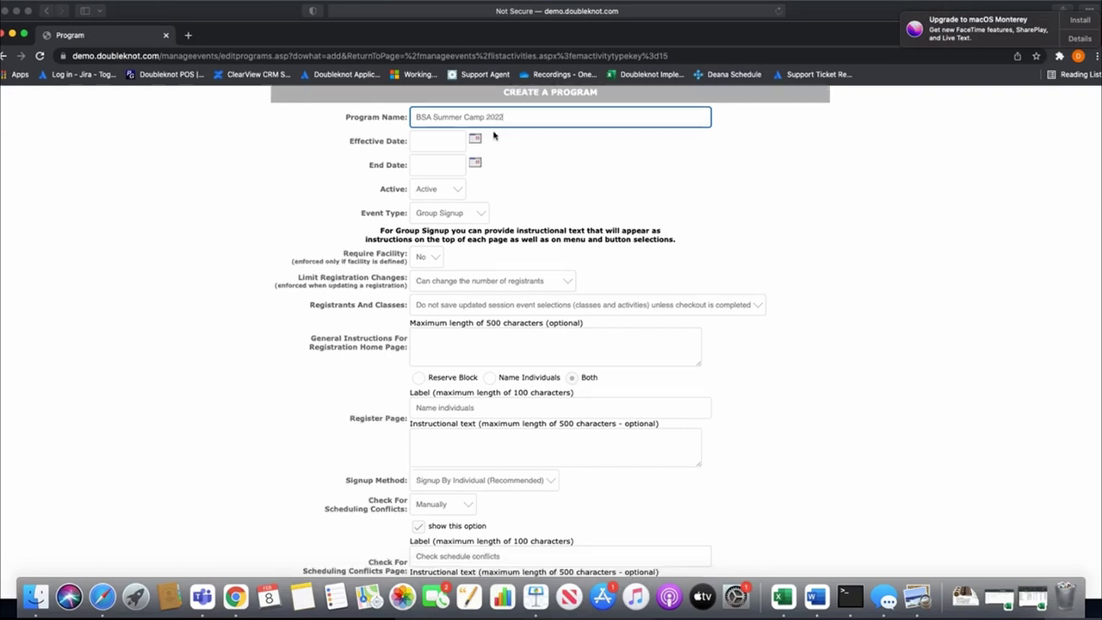
scroll(494, 136, up, 3)
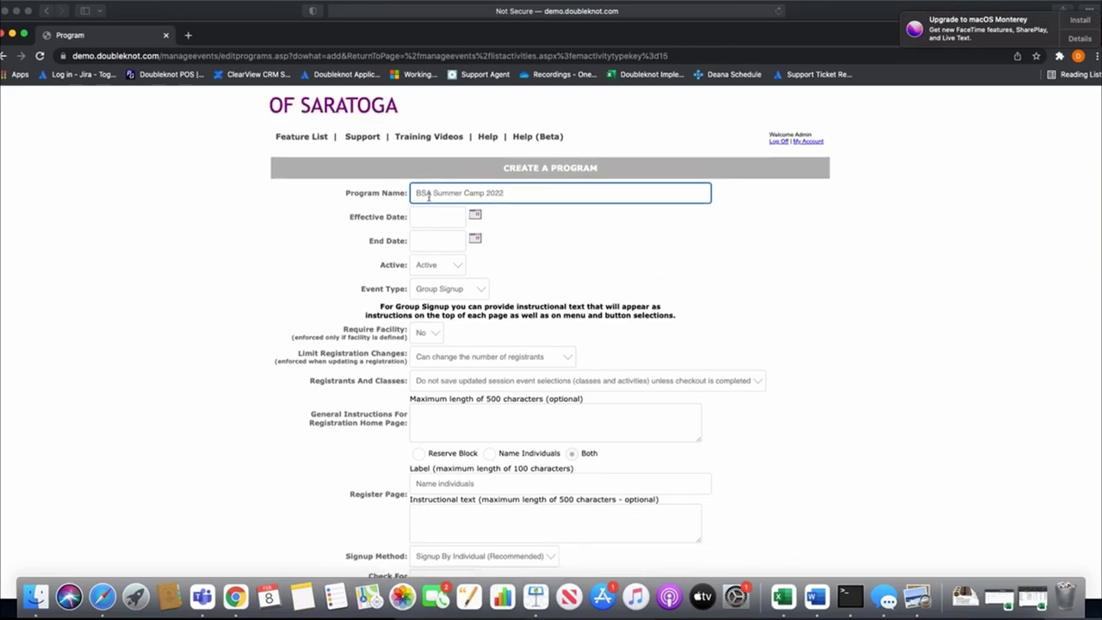
drag(510, 193, 414, 193)
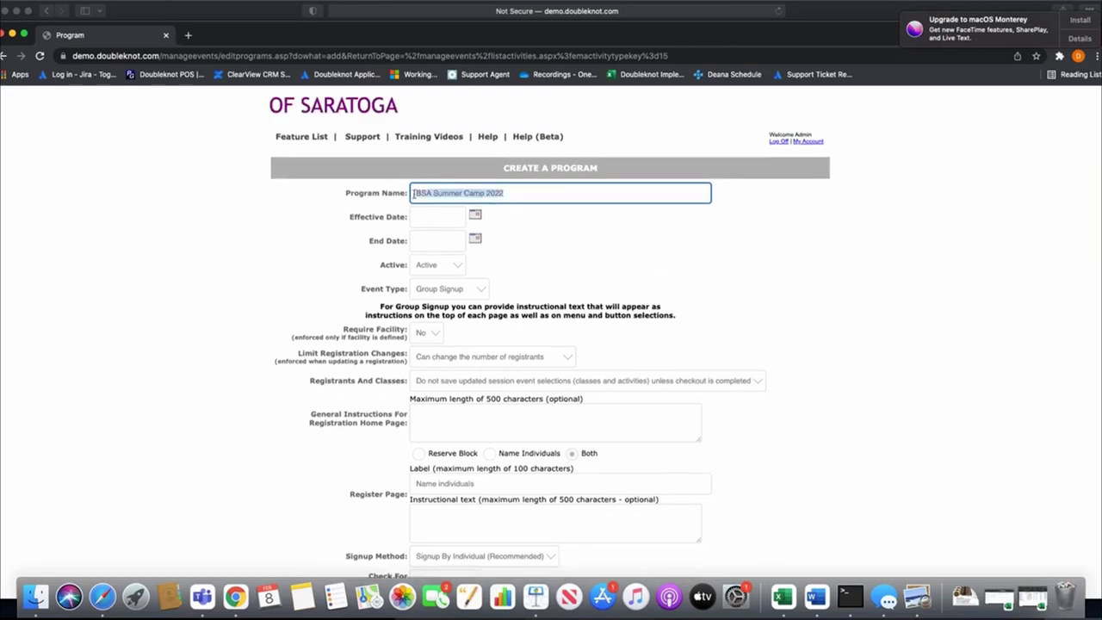
Step: Set the Effective Date to 6/6/2022 with the calendar picker
click(541, 238)
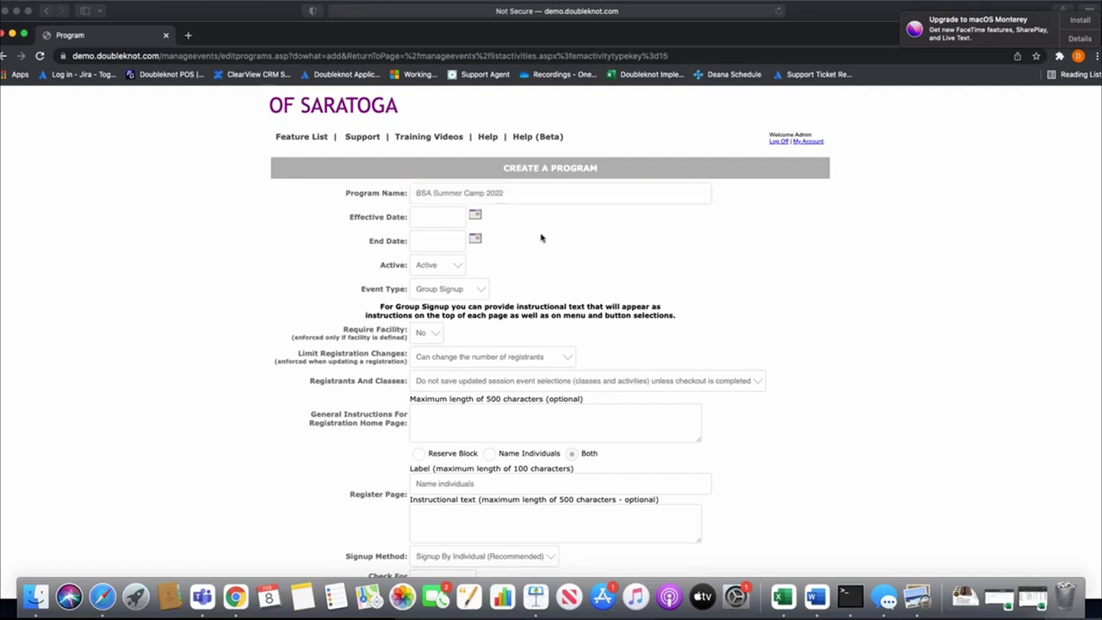
click(476, 216)
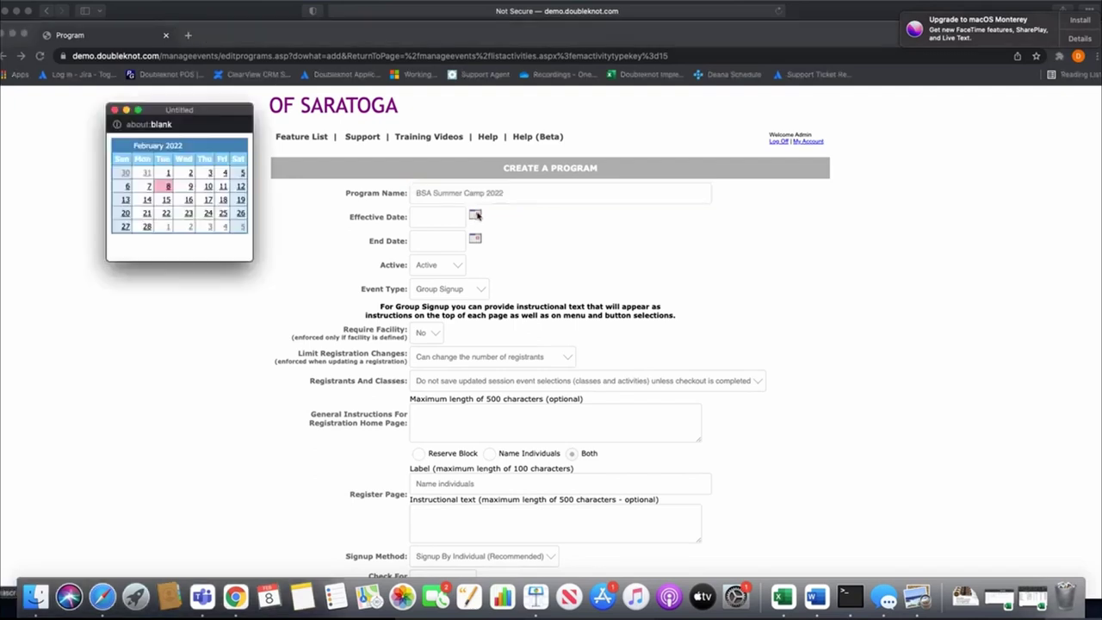
click(242, 147)
click(242, 146)
click(242, 147)
click(242, 147)
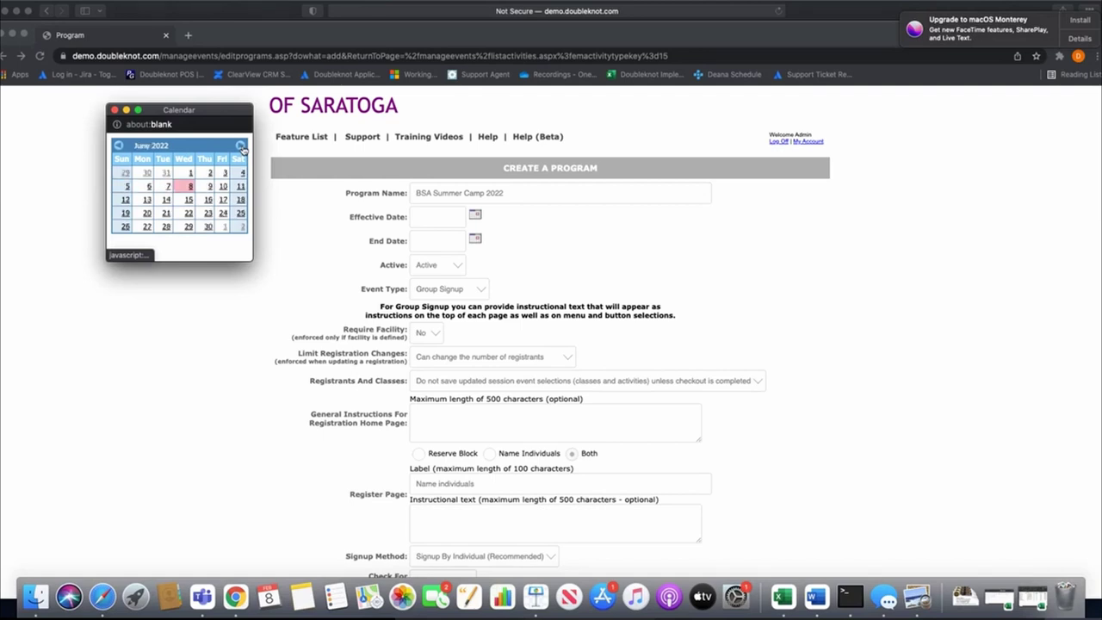
click(149, 187)
Step: Set the End Date to 7/8/2022 with the calendar picker
click(477, 240)
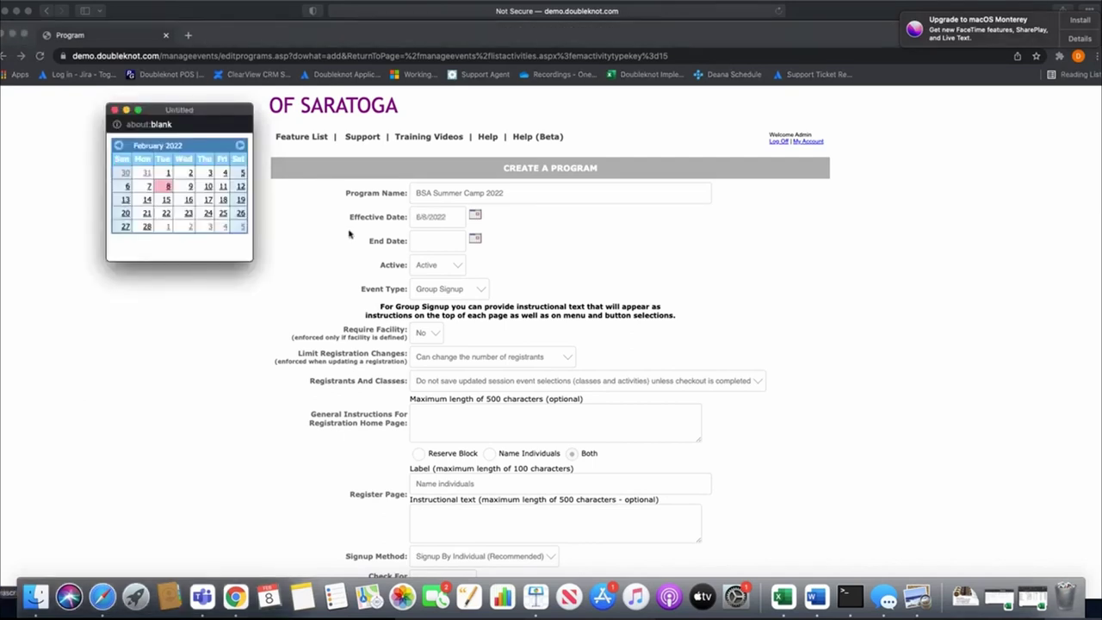
click(241, 146)
click(240, 146)
click(240, 146)
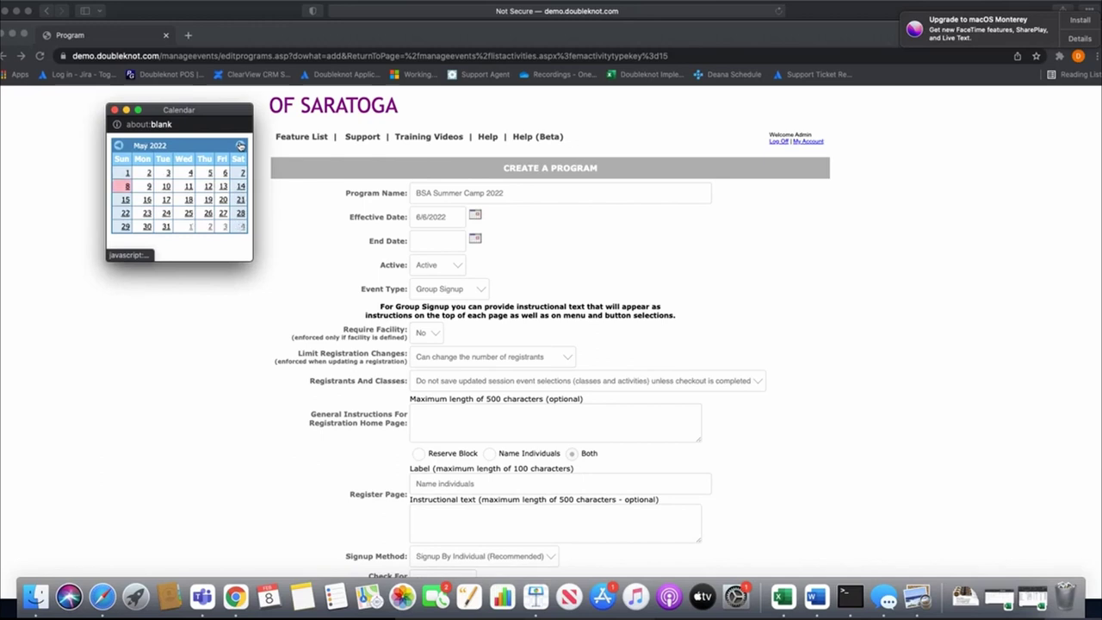
click(240, 146)
click(241, 146)
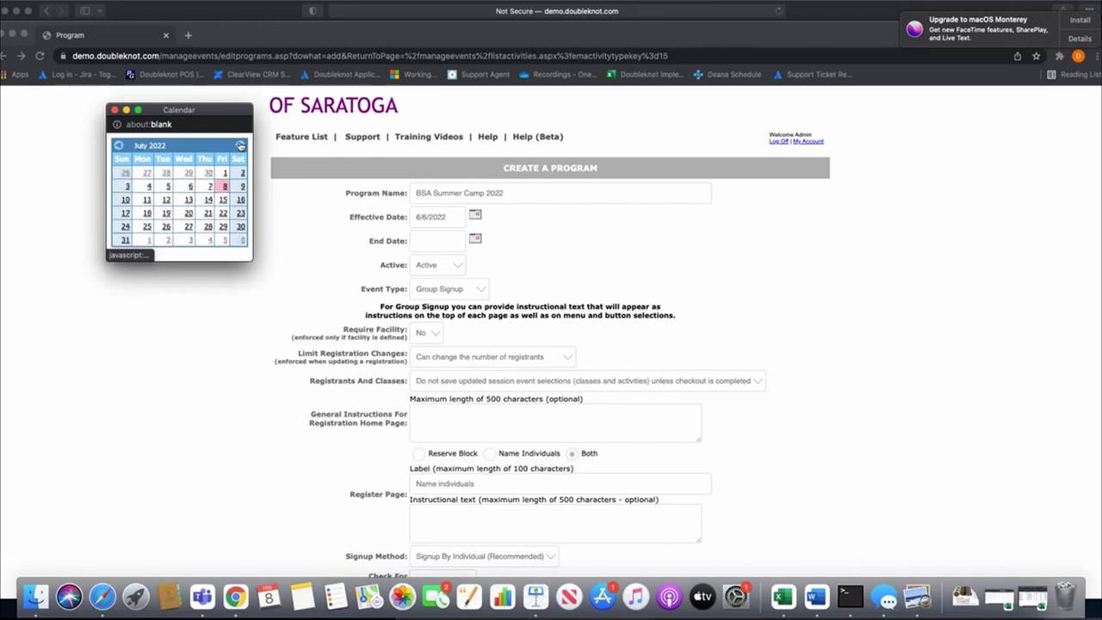
click(225, 188)
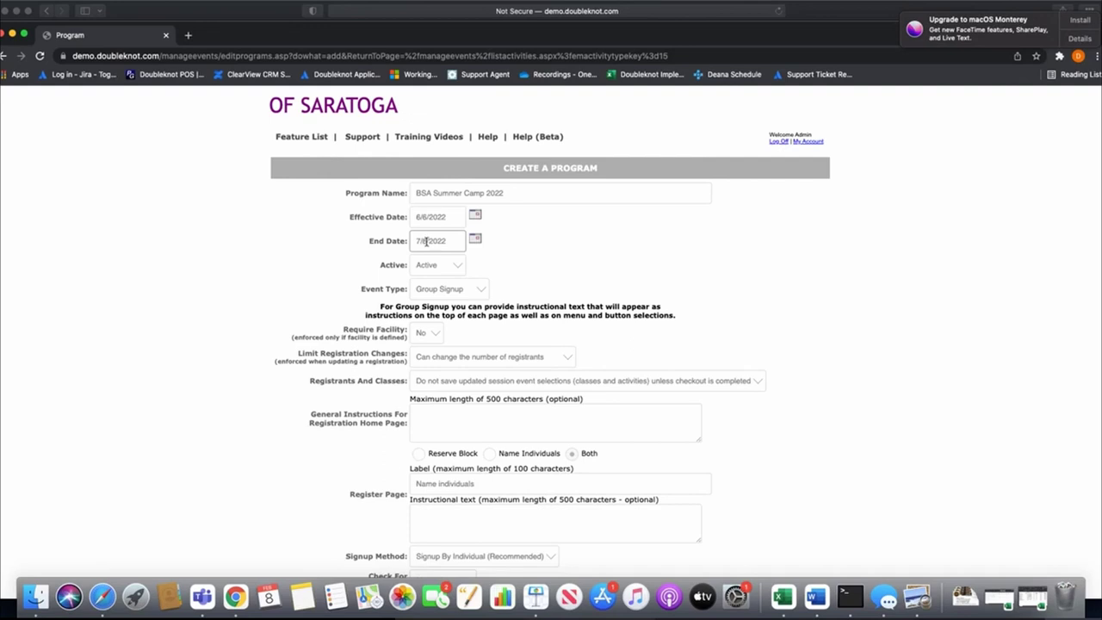
scroll(465, 235, down, 2)
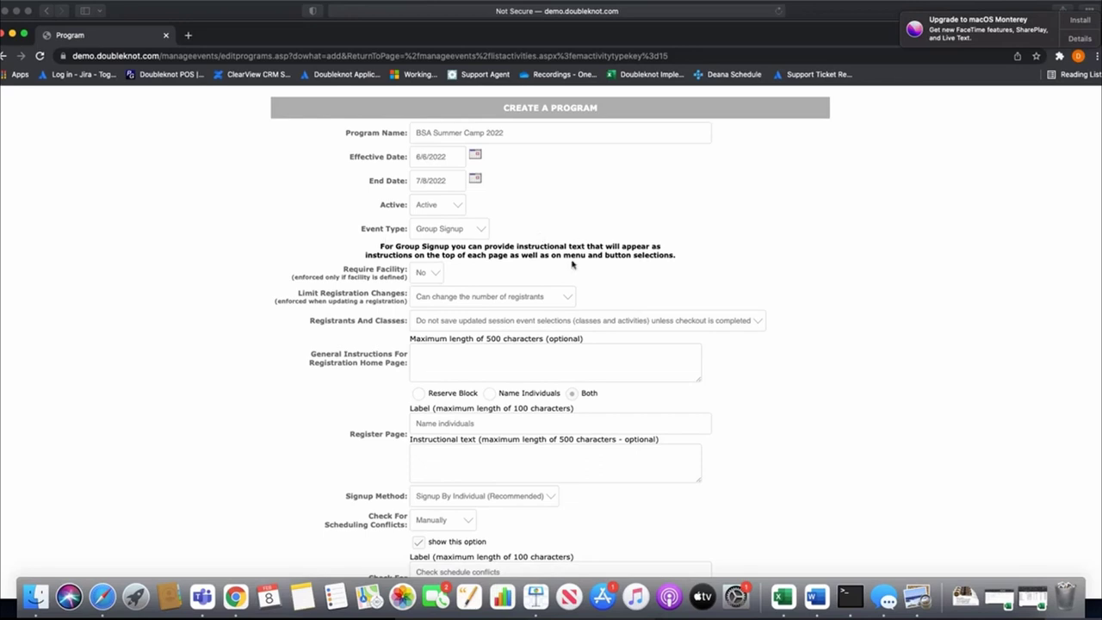
Step: Show the No/Yes choices for Require Facility, currently set to No
scroll(576, 261, down, 9)
scroll(586, 262, up, 6)
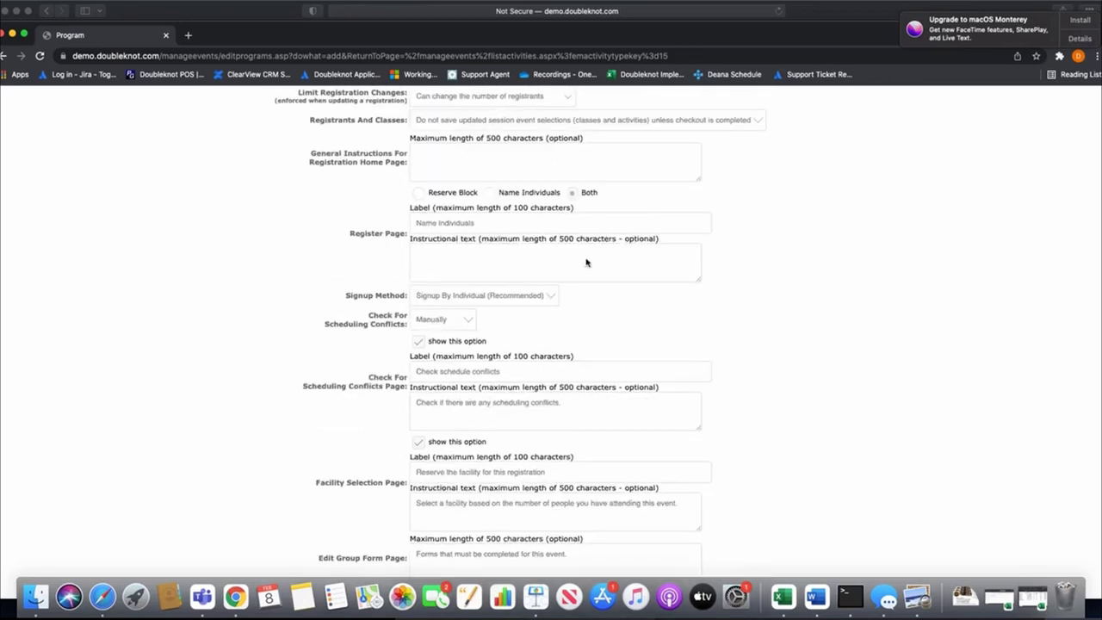
scroll(629, 215, up, 1)
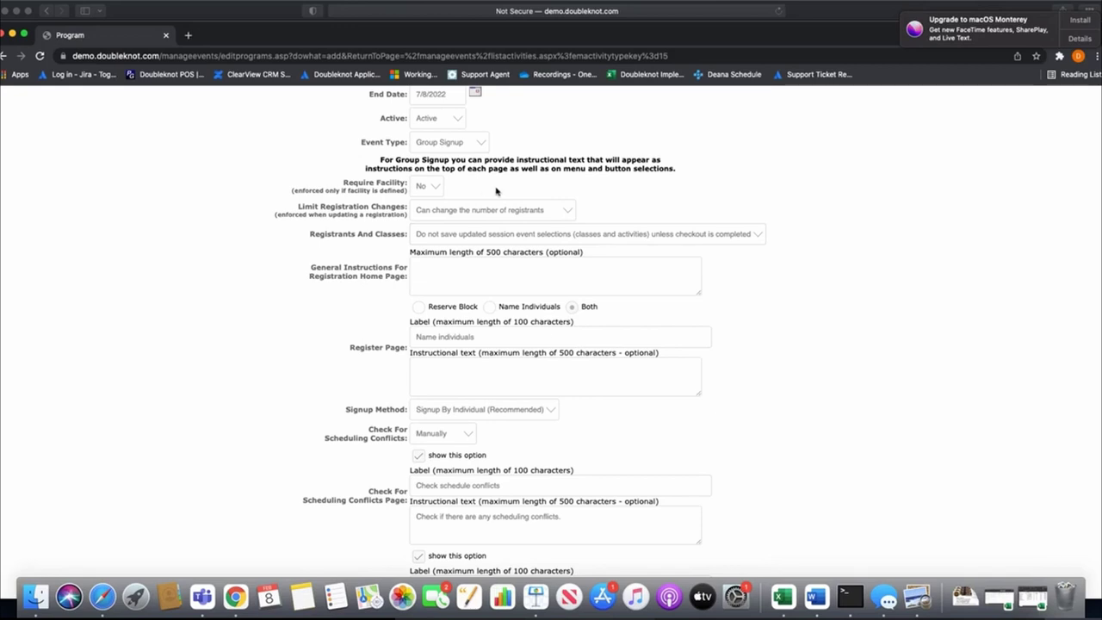
click(440, 191)
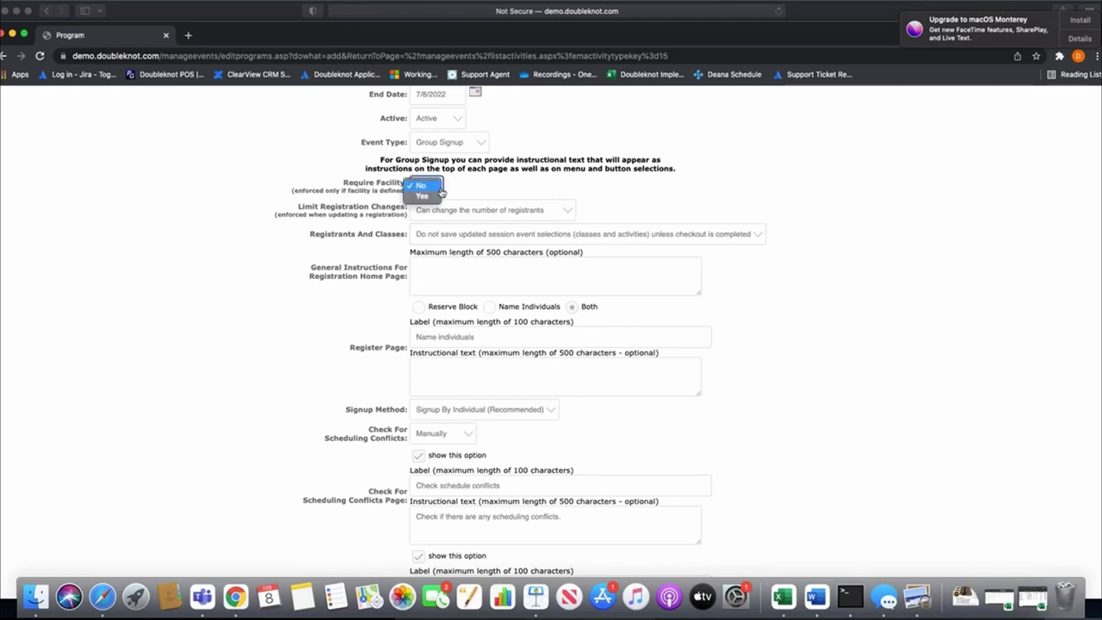